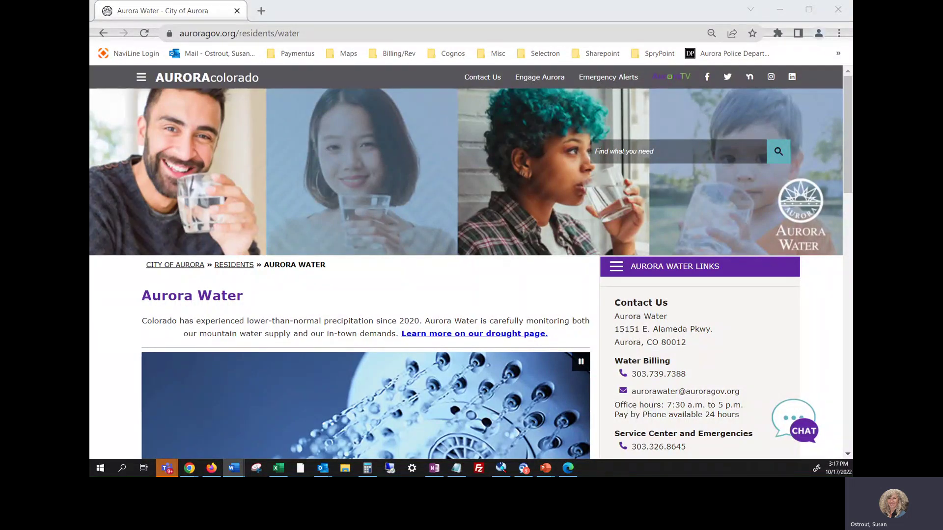
- Go to aurorawater.org and scroll down to the Online Payment and billing links
{"action": "left_click", "coordinate": [310, 33]}
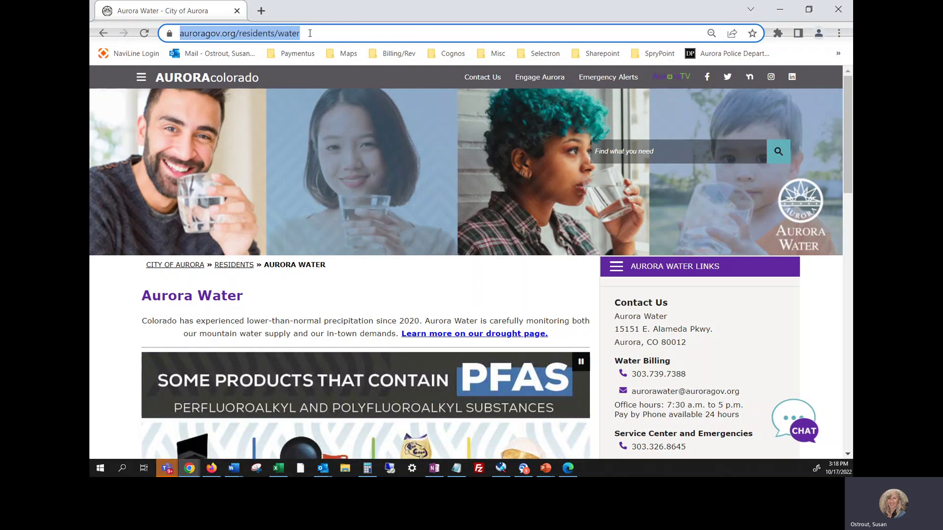
{"action": "type", "text": "aurorawater.org"}
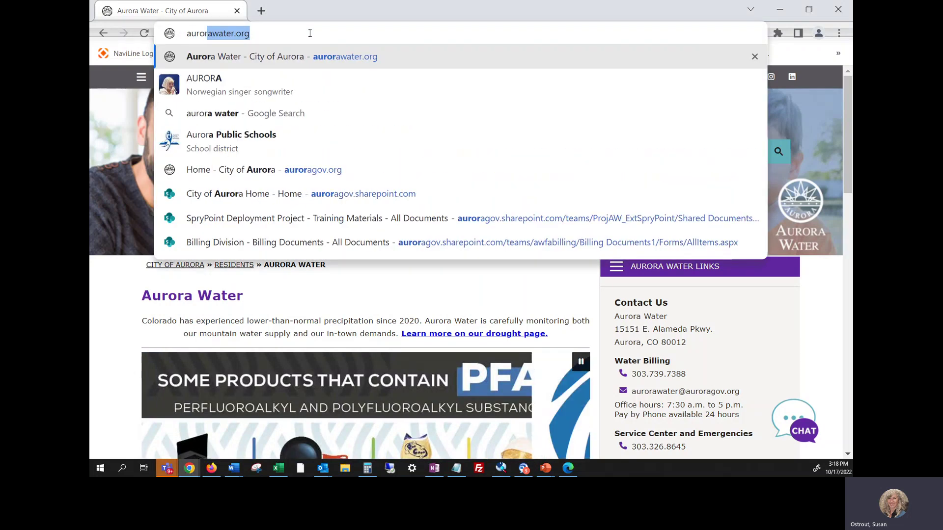
{"action": "key", "text": "Return"}
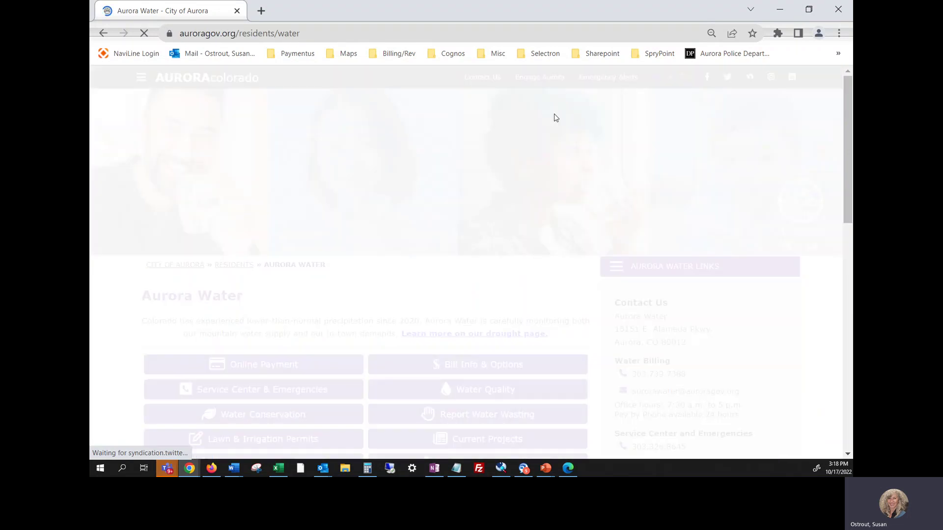
{"action": "scroll", "coordinate": [477, 227], "scroll_direction": "down", "scroll_amount": 3}
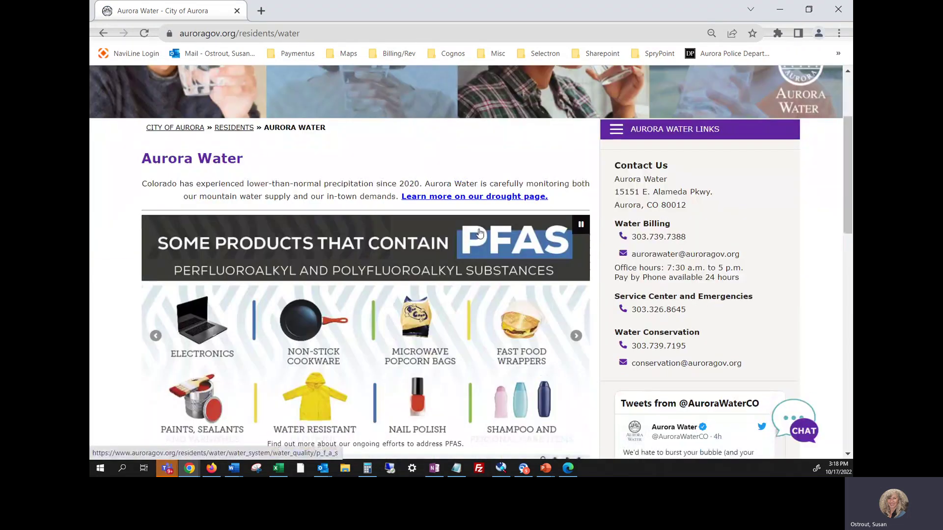
{"action": "scroll", "coordinate": [275, 234], "scroll_direction": "down", "scroll_amount": 5}
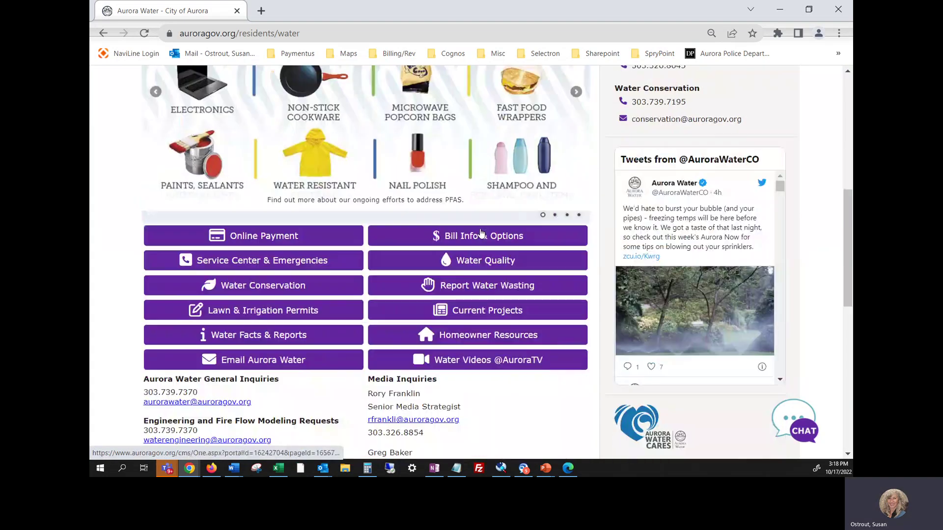
- Open the Online Payment portal and go to its Sign Up registration form
{"action": "left_click", "coordinate": [261, 236]}
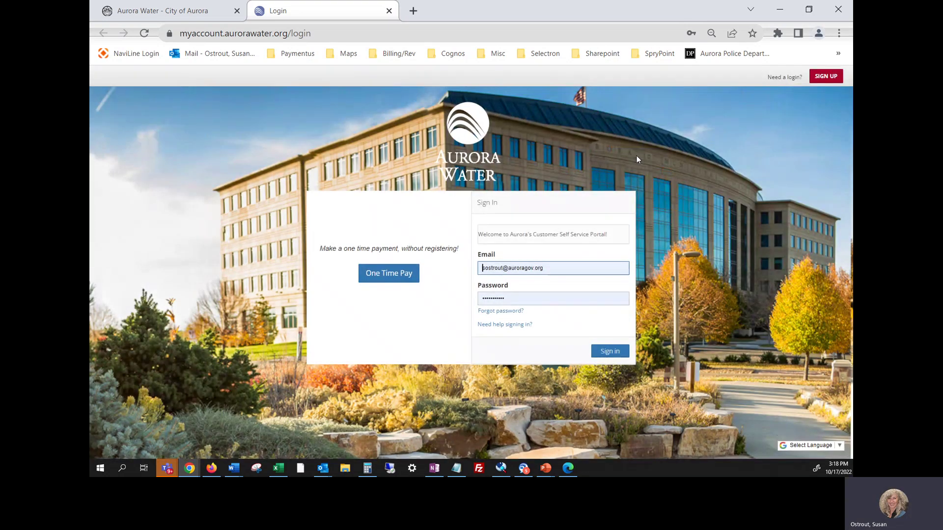
{"action": "left_click", "coordinate": [824, 83]}
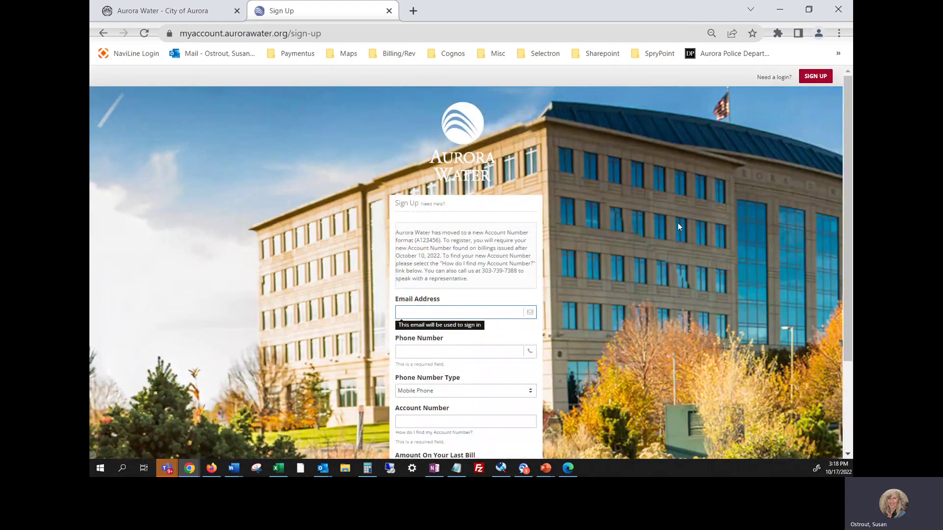
- Fill in the test e-mail address and the contact phone number on the sign-up form
{"action": "scroll", "coordinate": [678, 227], "scroll_direction": "down", "scroll_amount": 3}
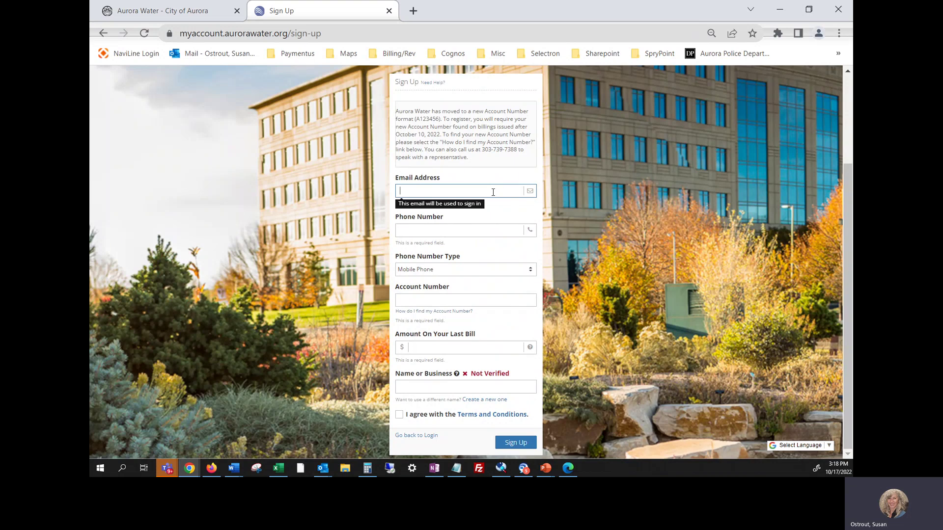
{"action": "left_click", "coordinate": [415, 192]}
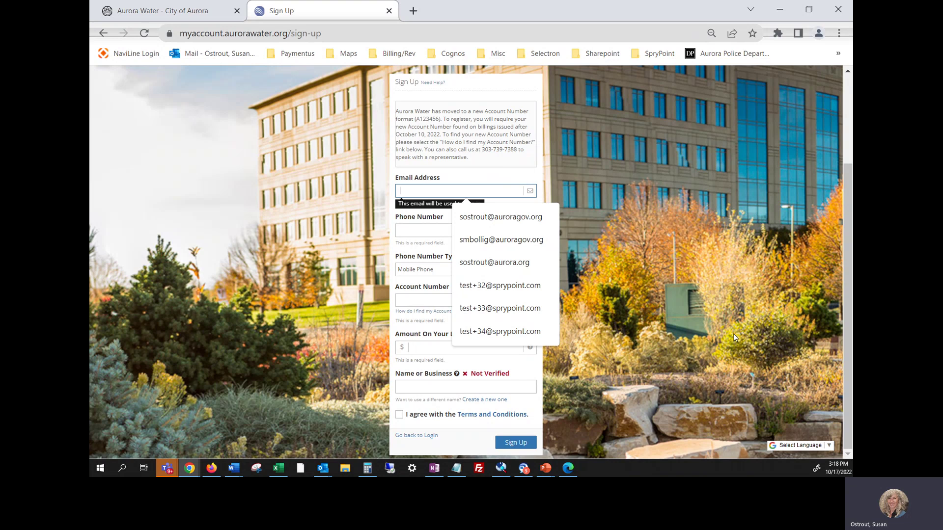
{"action": "left_click", "coordinate": [722, 319]}
{"action": "left_click", "coordinate": [513, 187]}
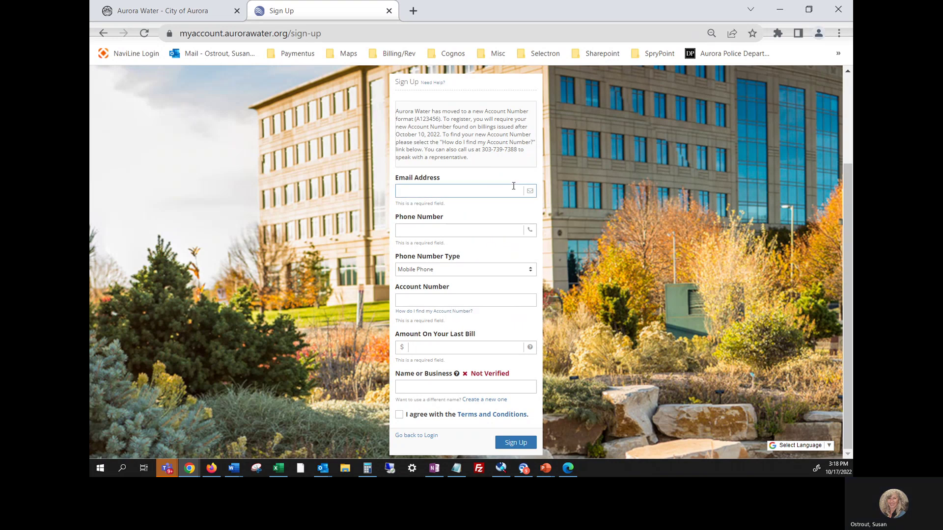
{"action": "left_click", "coordinate": [484, 190]}
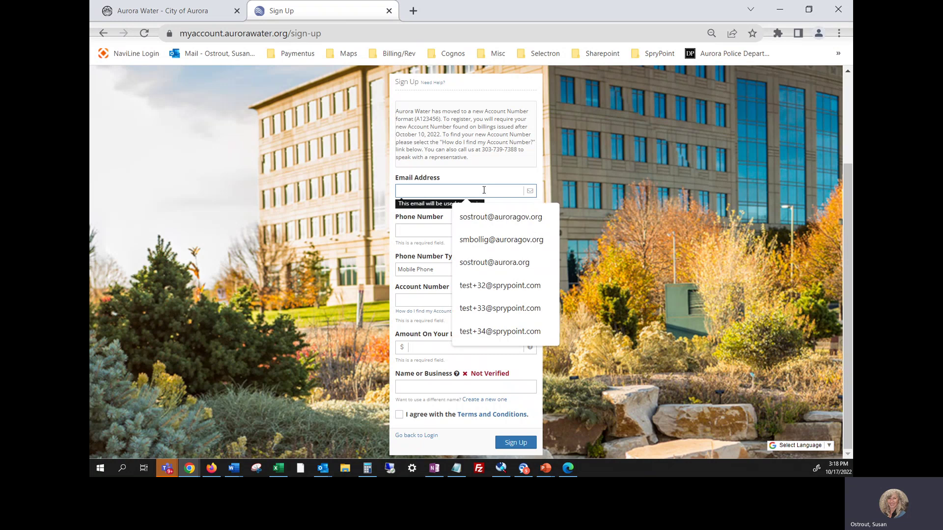
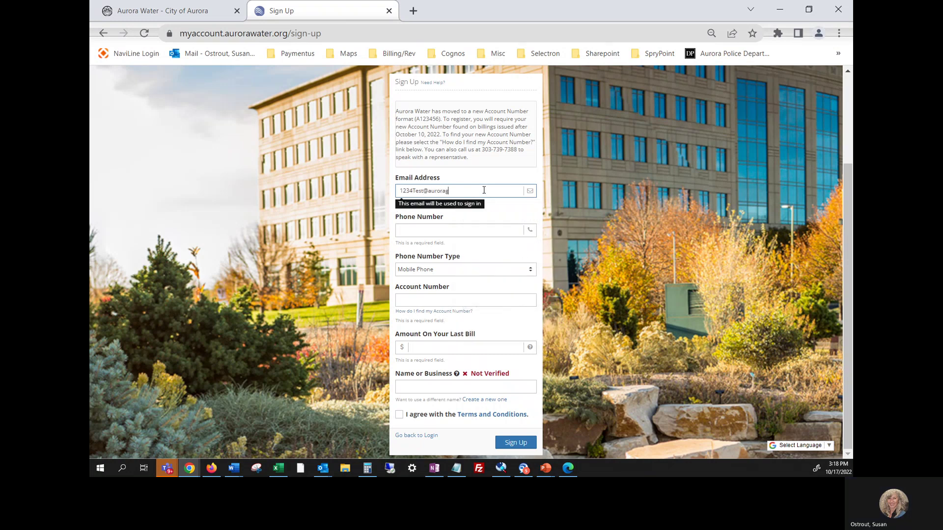
{"action": "key", "text": "Tab"}
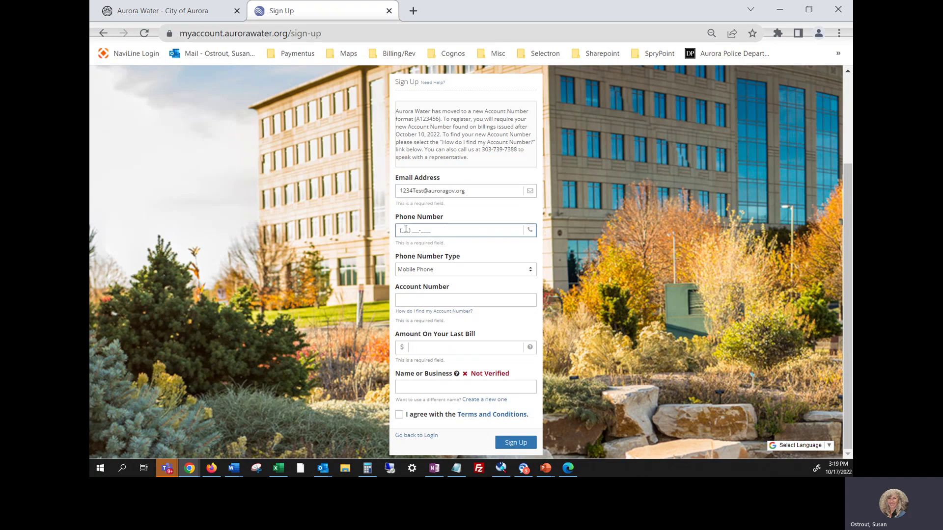
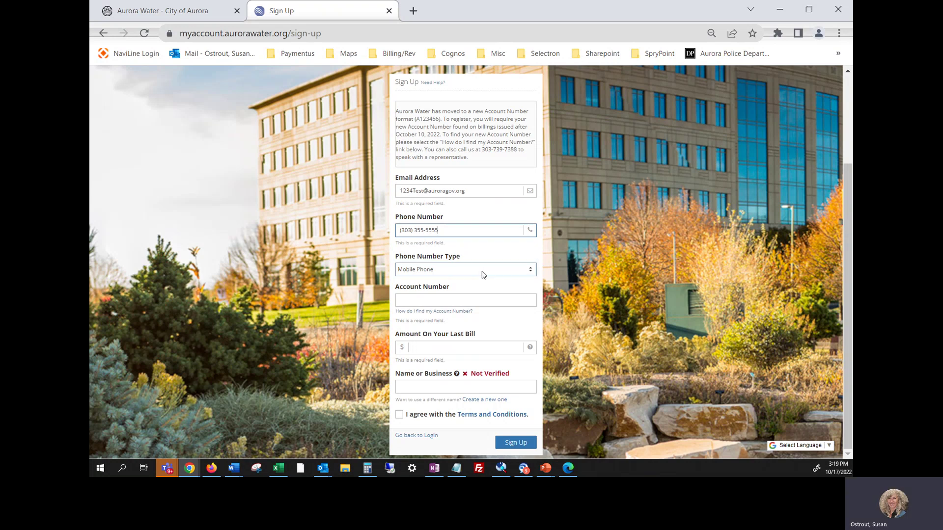
{"action": "key", "text": "Tab"}
{"action": "left_click", "coordinate": [406, 269]}
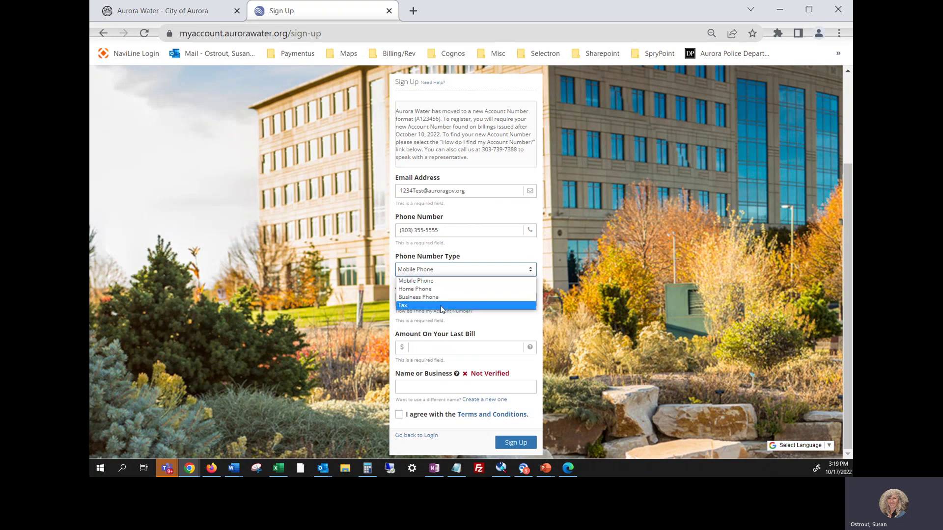
{"action": "left_click", "coordinate": [445, 281]}
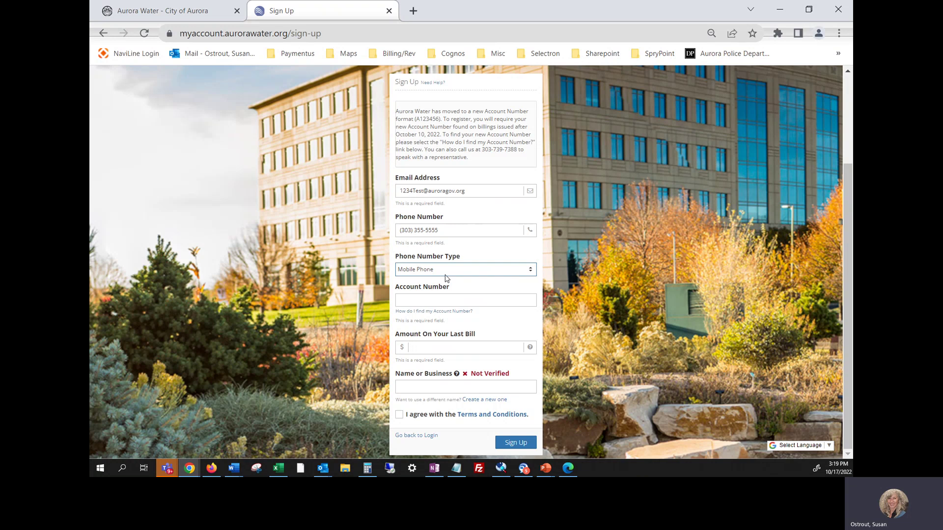
{"action": "left_click", "coordinate": [443, 301]}
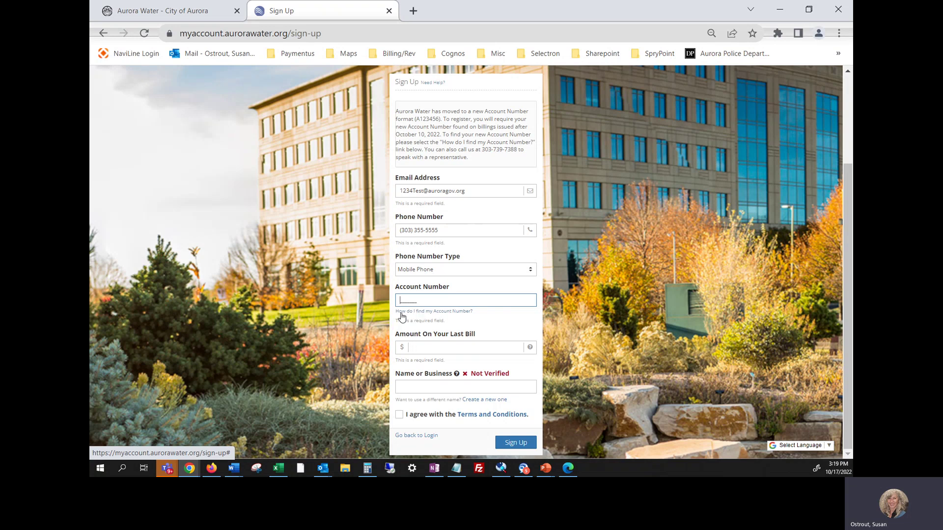
- Look up the new account number by searching the previous account number in the account-number help
{"action": "left_click", "coordinate": [453, 313]}
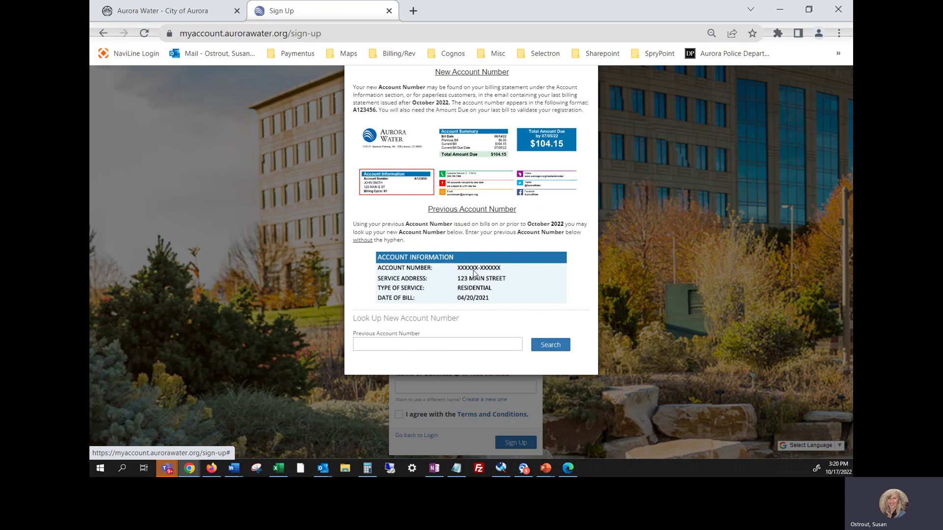
{"action": "left_click", "coordinate": [423, 345]}
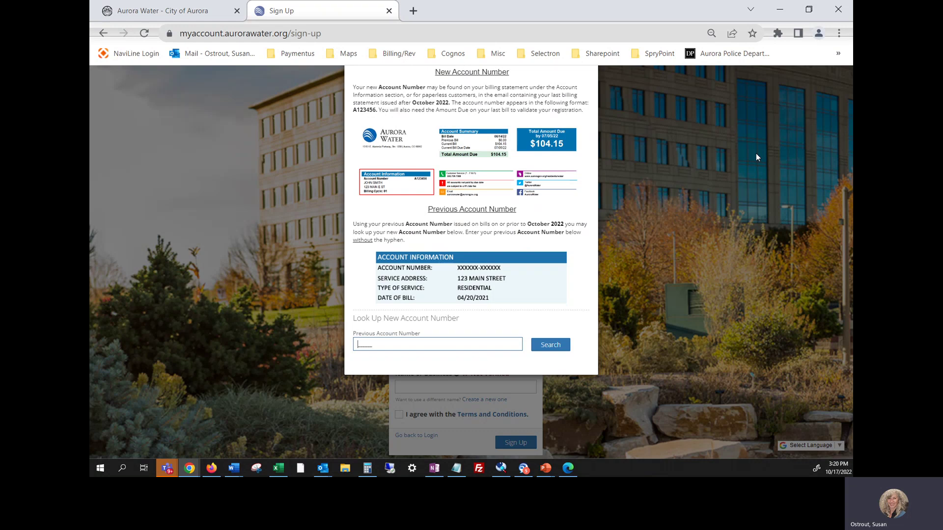
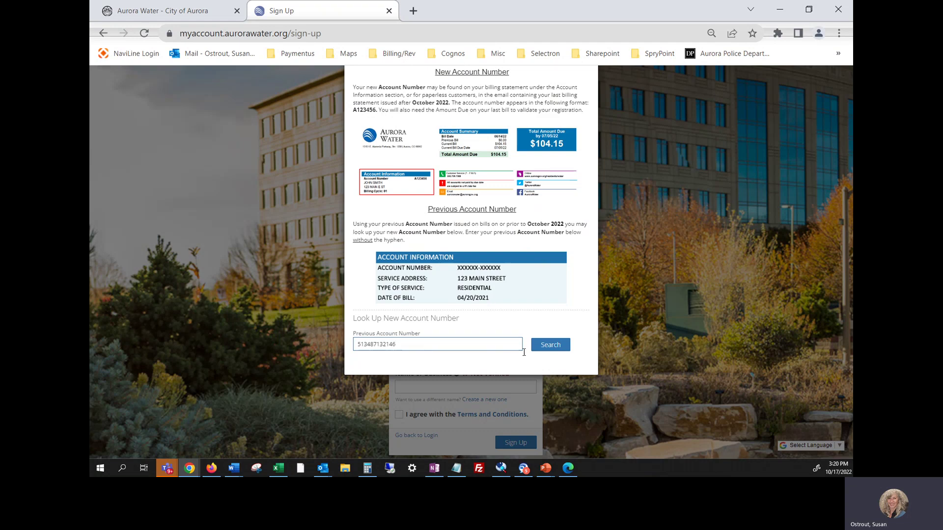
{"action": "left_click", "coordinate": [555, 347]}
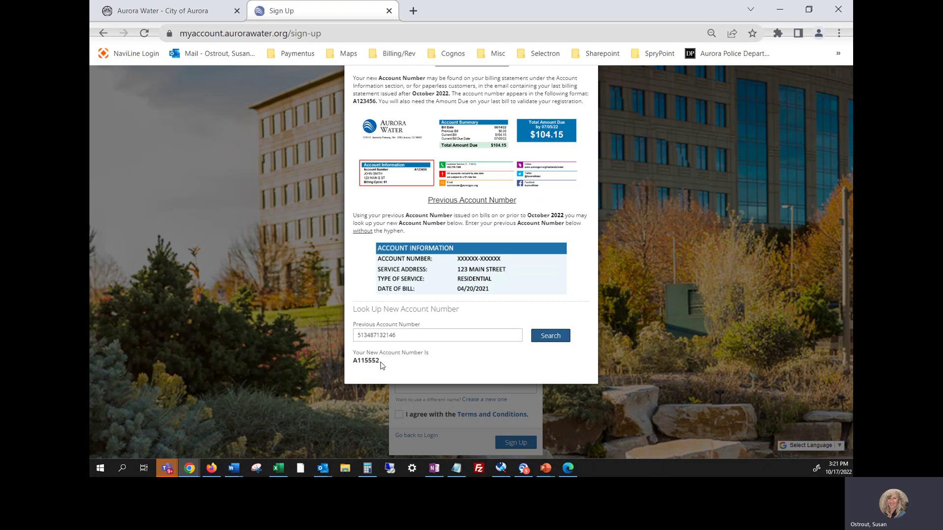
- Copy the new account number from the lookup result and close the help
{"action": "left_click_drag", "start_coordinate": [383, 364], "coordinate": [353, 364]}
{"action": "key", "text": "ctrl+c"}
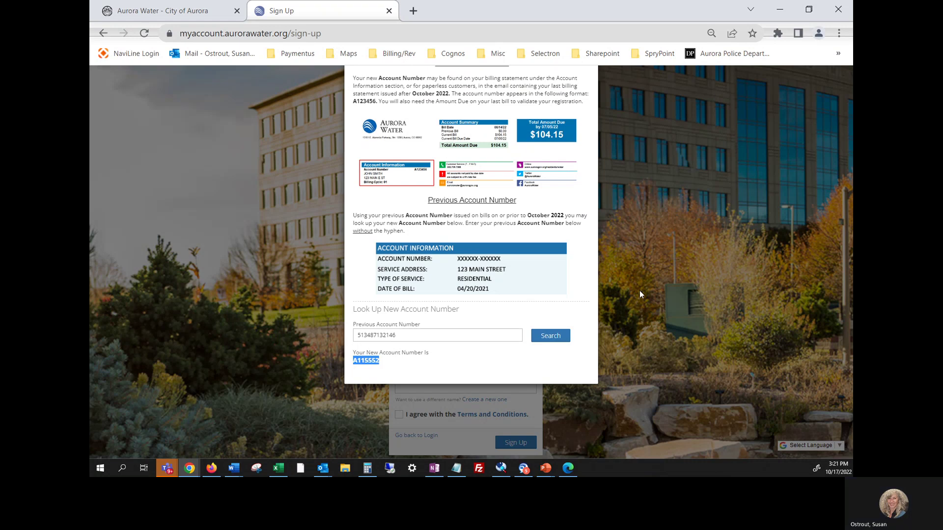
{"action": "left_click", "coordinate": [669, 248]}
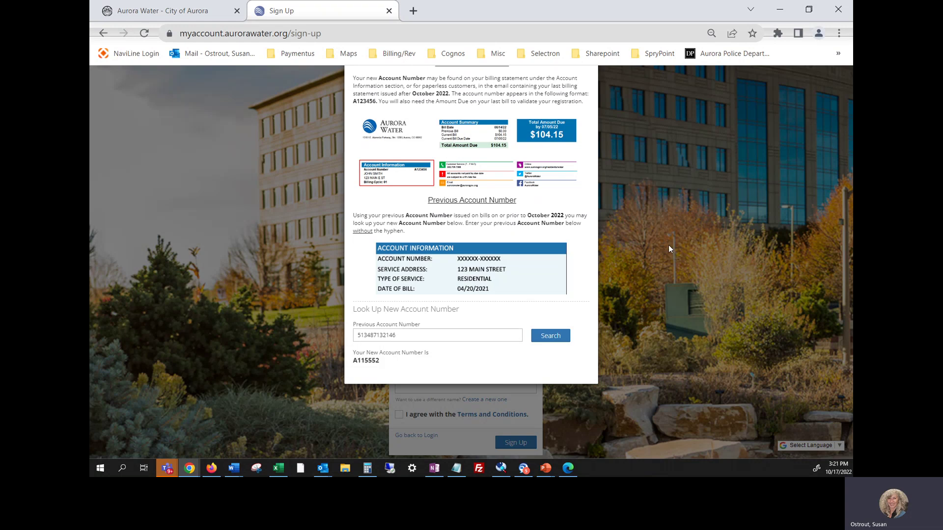
{"action": "left_click", "coordinate": [668, 249]}
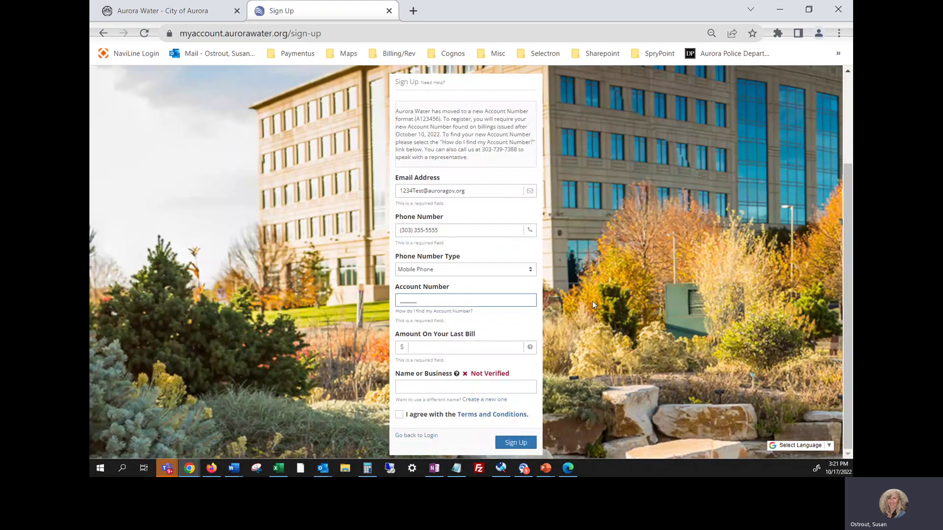
- Paste the new account number into the Account Number field
{"action": "key", "text": "ctrl+v"}
{"action": "left_click", "coordinate": [445, 352]}
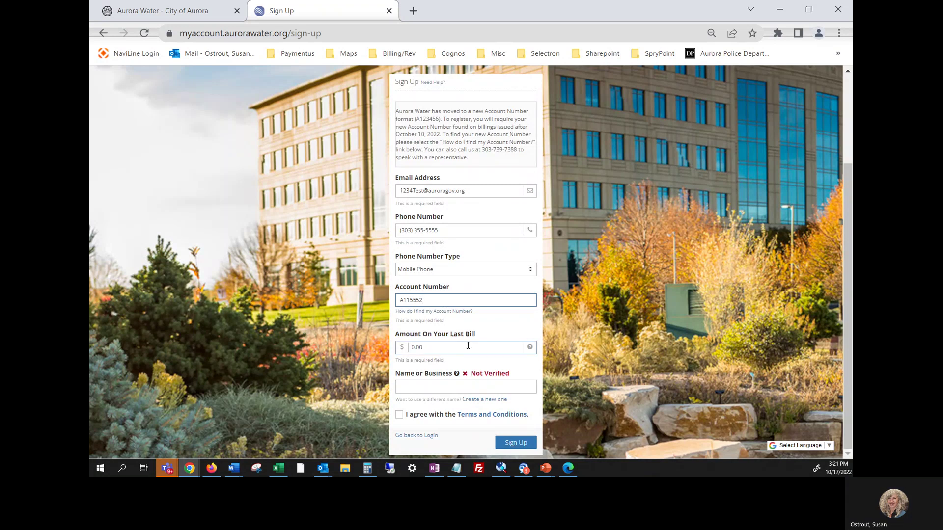
{"action": "key", "text": "alt+Tab"}
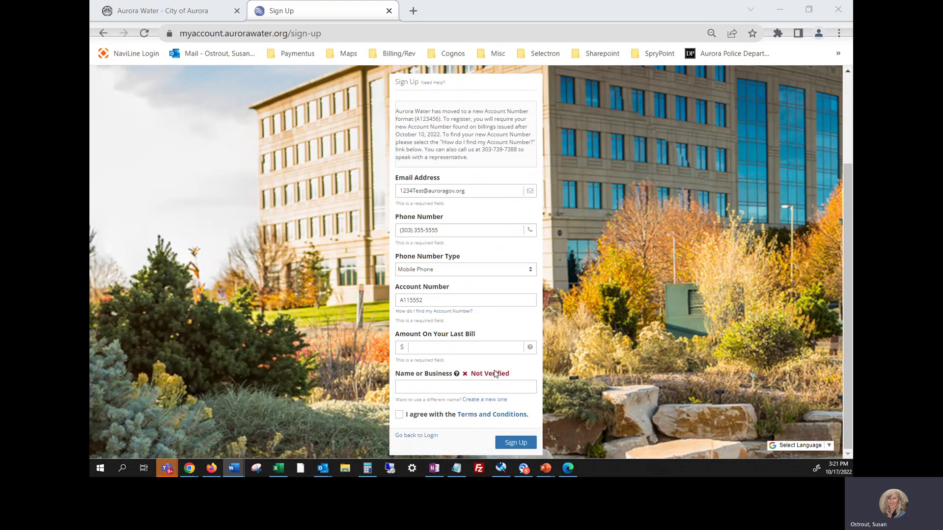
{"action": "key", "text": "alt+Tab"}
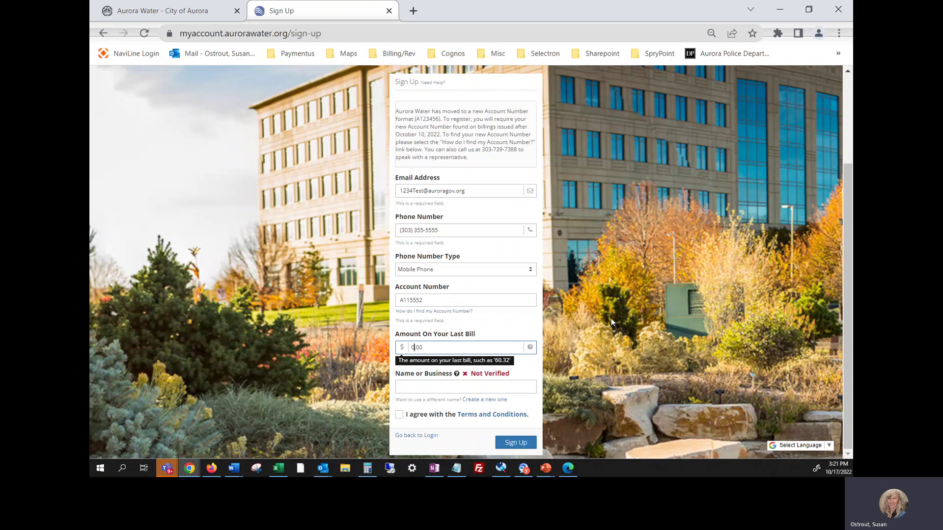
- Enter 67.00 as the last bill amount, accept the terms, and bring up the invitation email
{"action": "type", "text": "67"}
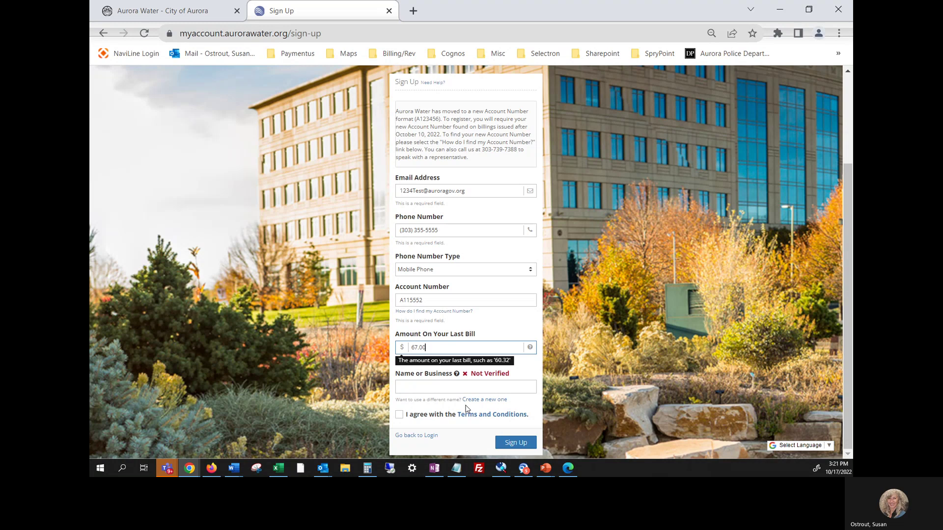
{"action": "left_click", "coordinate": [399, 415]}
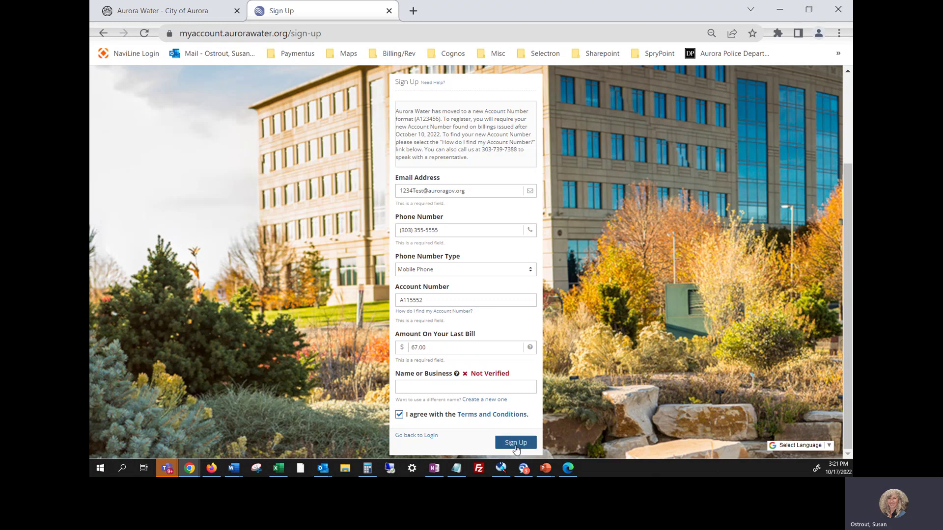
{"action": "key", "text": "alt+Tab"}
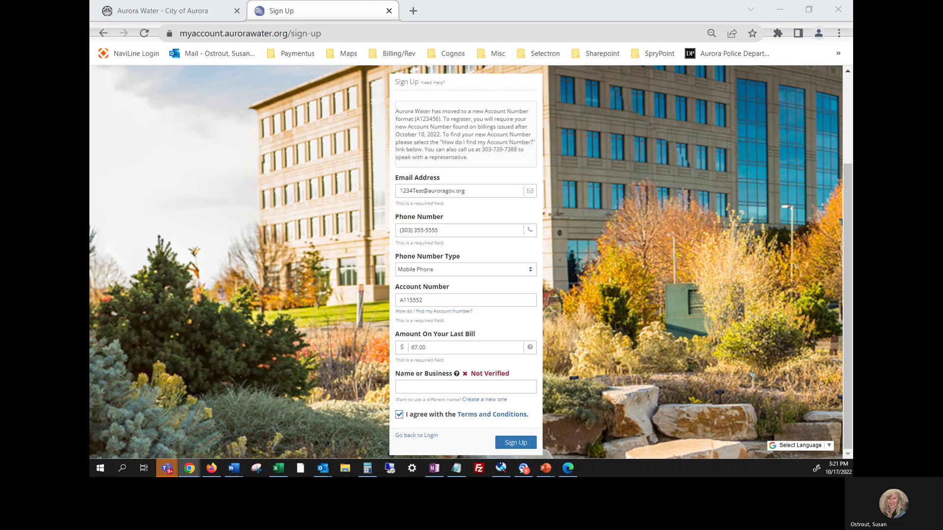
{"action": "left_click_drag", "start_coordinate": [844, 4], "coordinate": [626, 34]}
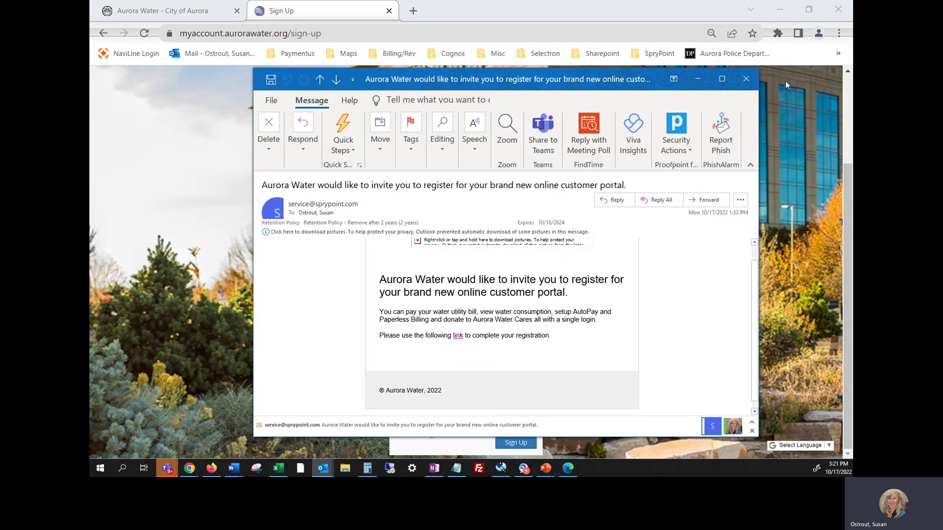
- Read the invitation email full-screen, then minimize Outlook to reveal the Registration page
{"action": "left_click", "coordinate": [725, 79]}
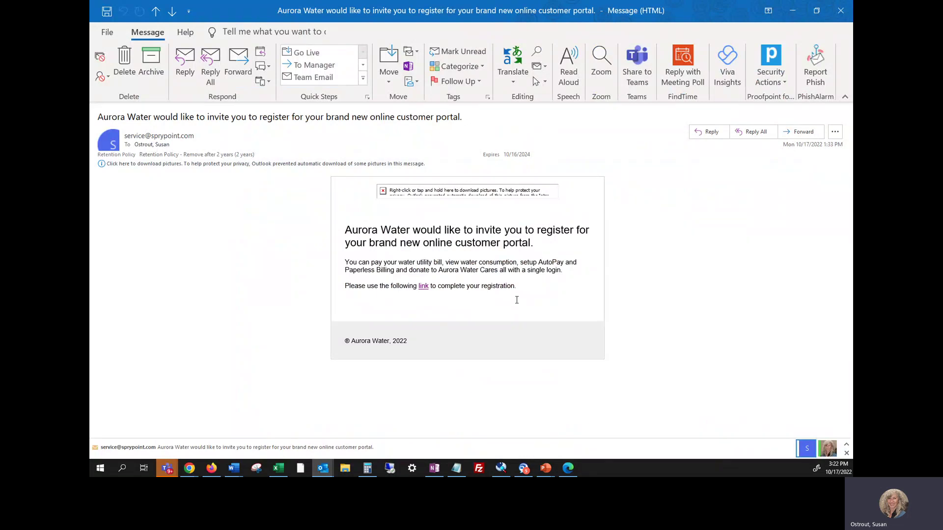
{"action": "mouse_move", "coordinate": [423, 290]}
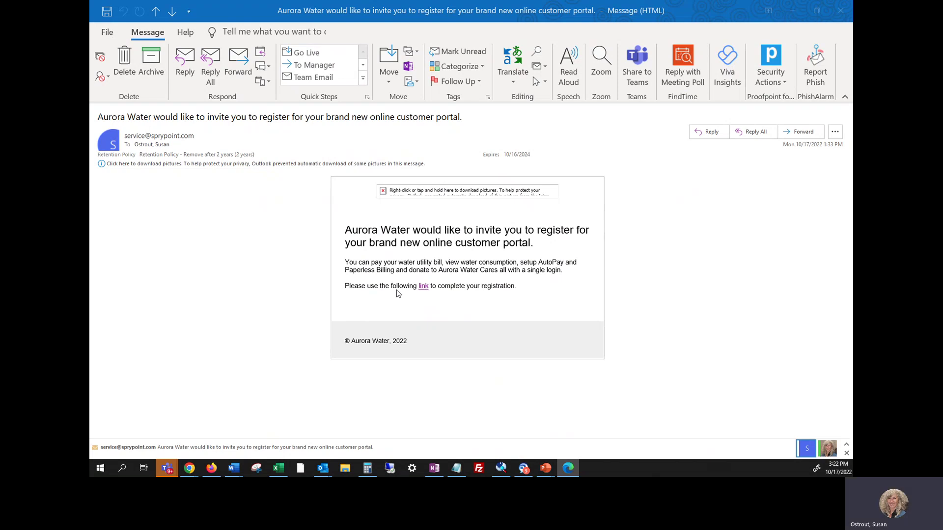
{"action": "left_click", "coordinate": [796, 11]}
- Maximize the Registration page, enter the phone number, and select the saved password
{"action": "double_click", "coordinate": [767, 19]}
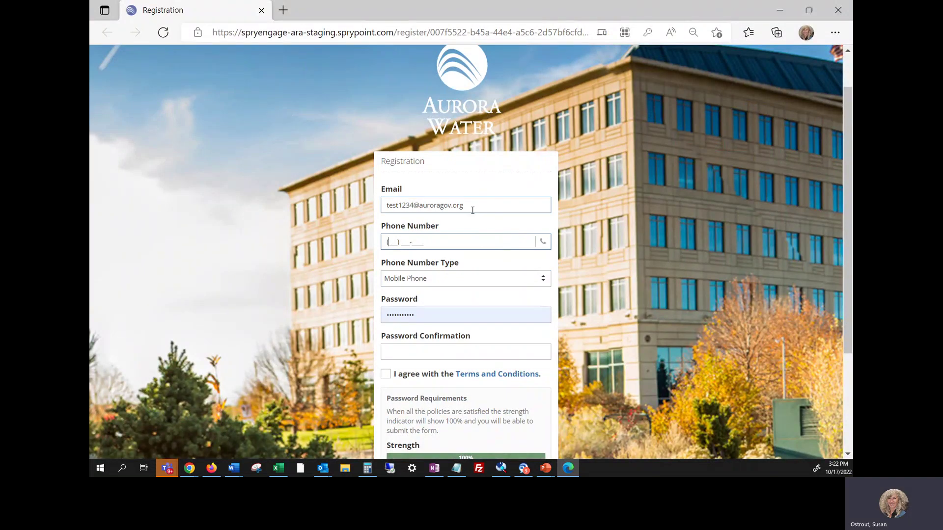
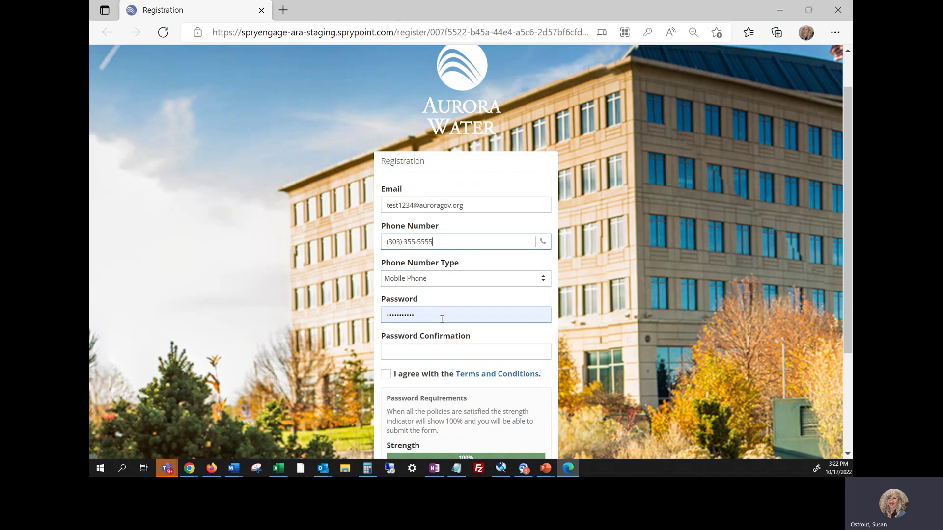
{"action": "double_click", "coordinate": [417, 318]}
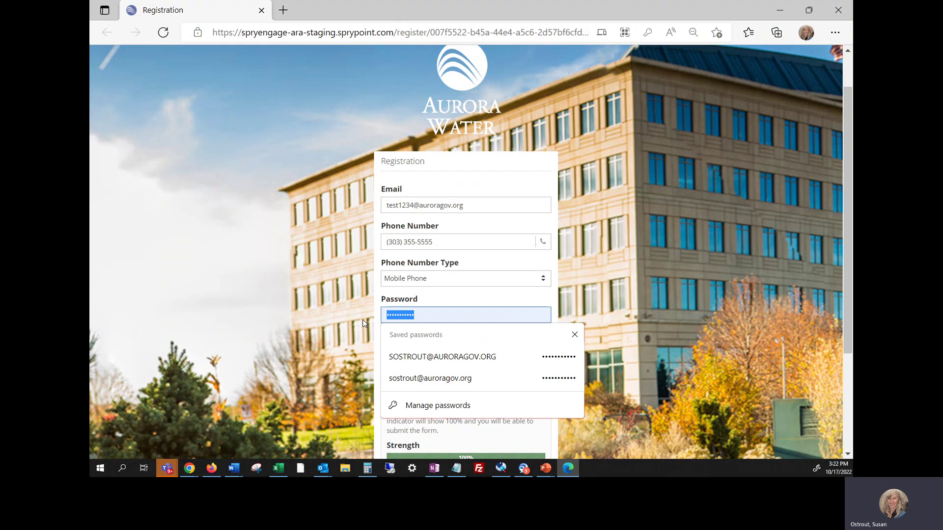
{"action": "left_click", "coordinate": [686, 290]}
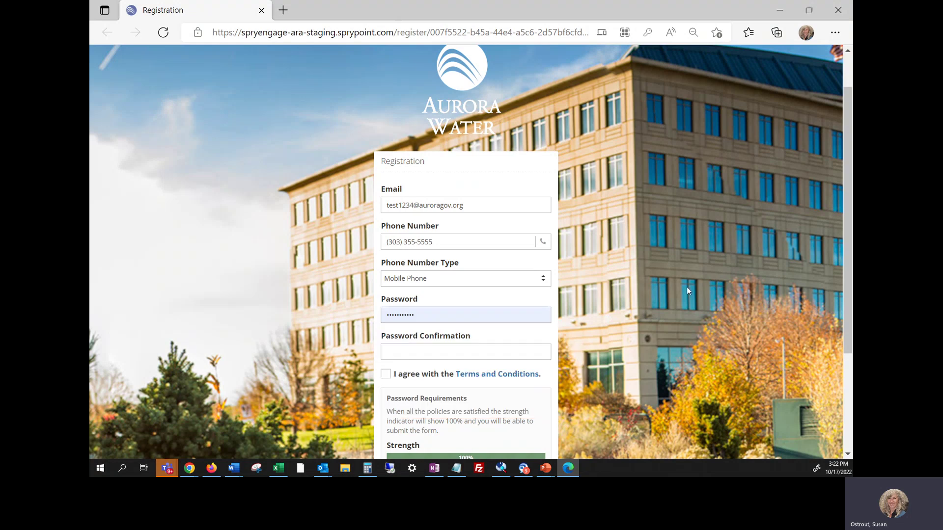
{"action": "scroll", "coordinate": [686, 287], "scroll_direction": "down", "scroll_amount": 3}
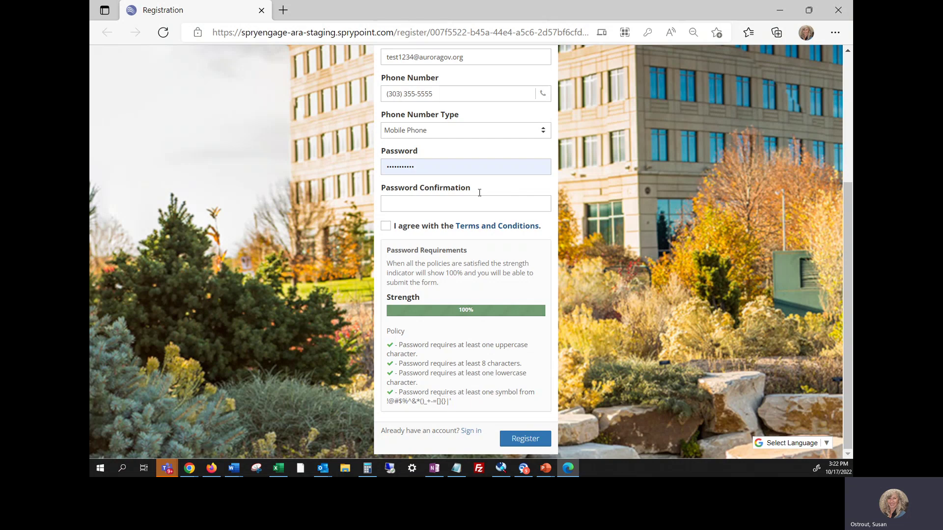
- Replace the password with a new policy-compliant one, confirm it, and accept the terms
{"action": "double_click", "coordinate": [426, 167]}
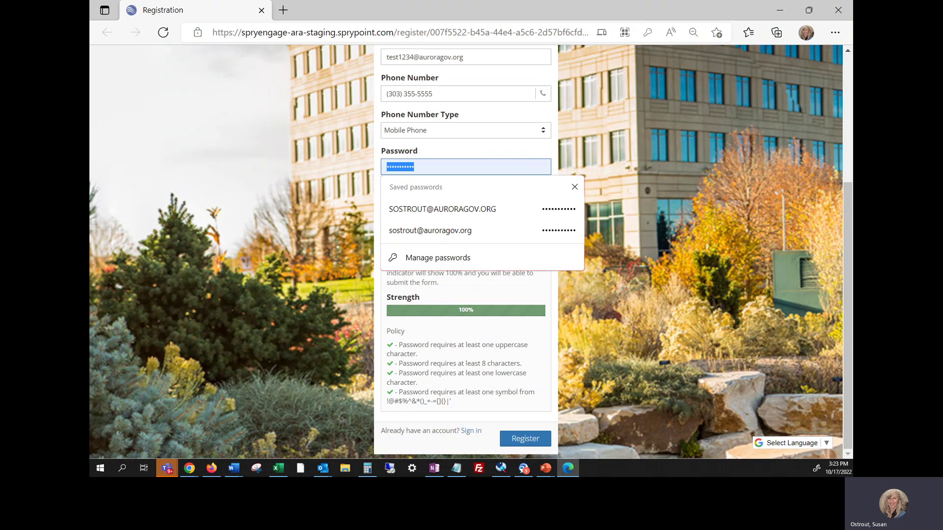
{"action": "type", "text": "T"}
{"action": "key", "text": "BackSpace"}
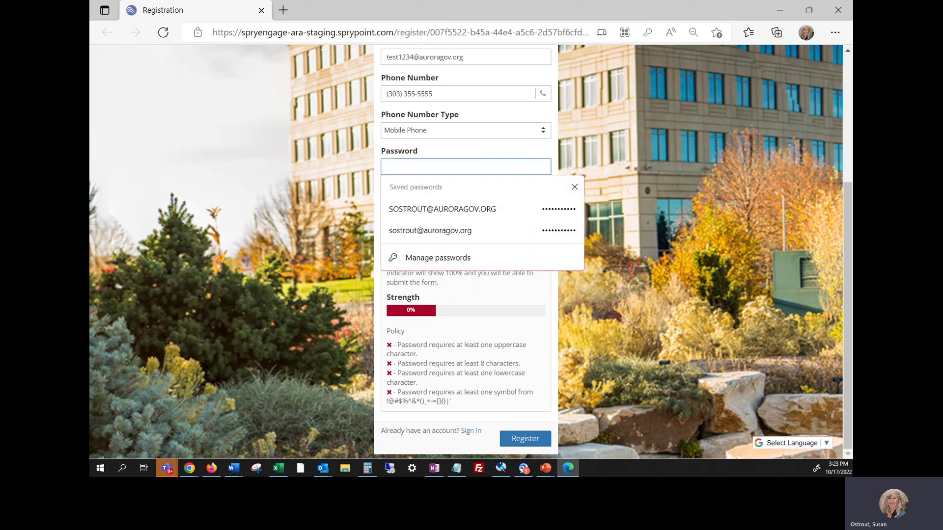
{"action": "type", "text": "Test123456"}
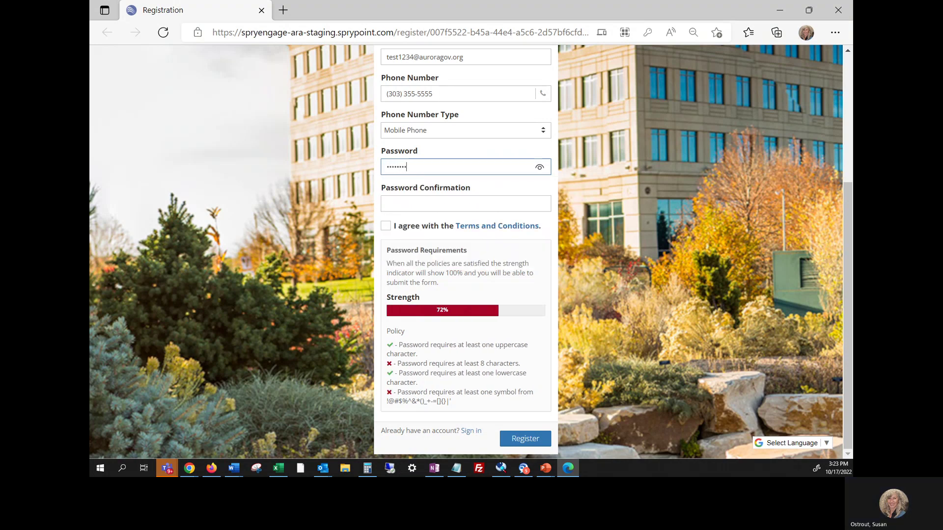
{"action": "type", "text": "!@"}
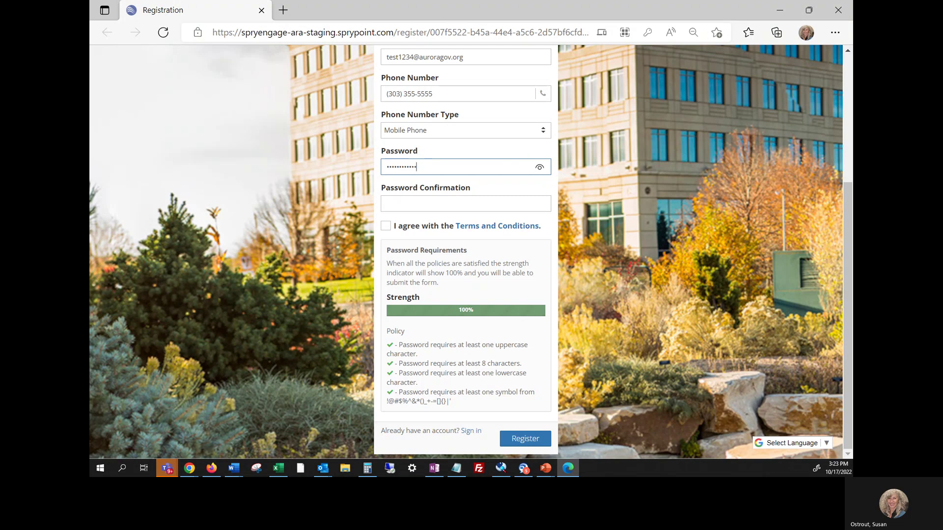
{"action": "key", "text": "Tab"}
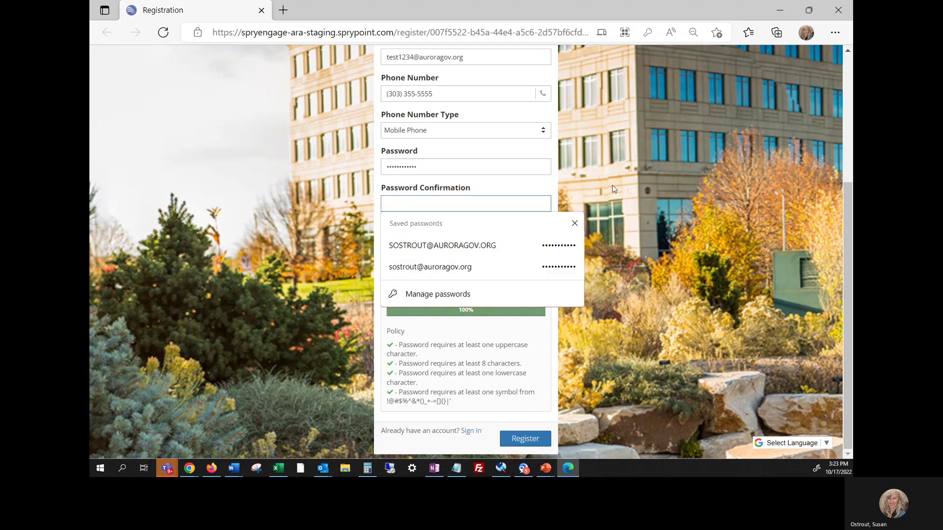
{"action": "type", "text": "•••••••••"}
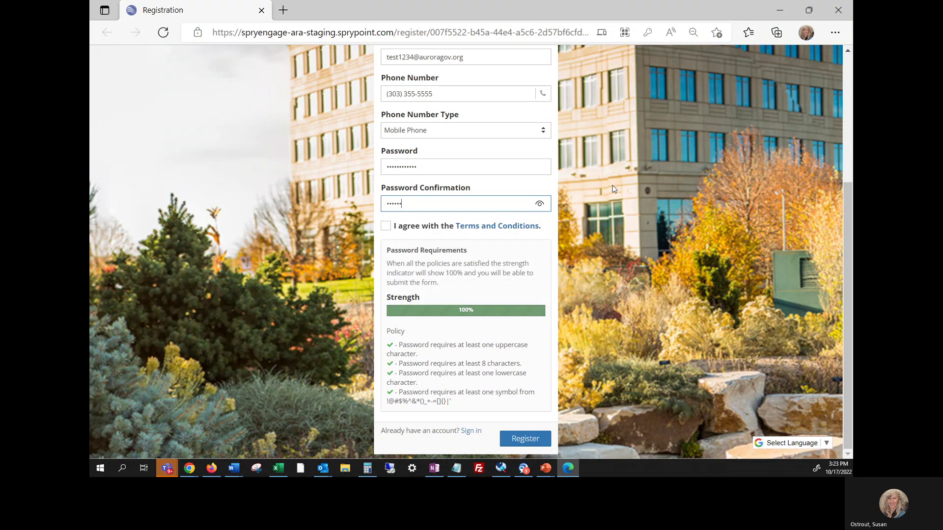
{"action": "type", "text": "•••"}
{"action": "left_click", "coordinate": [386, 227]}
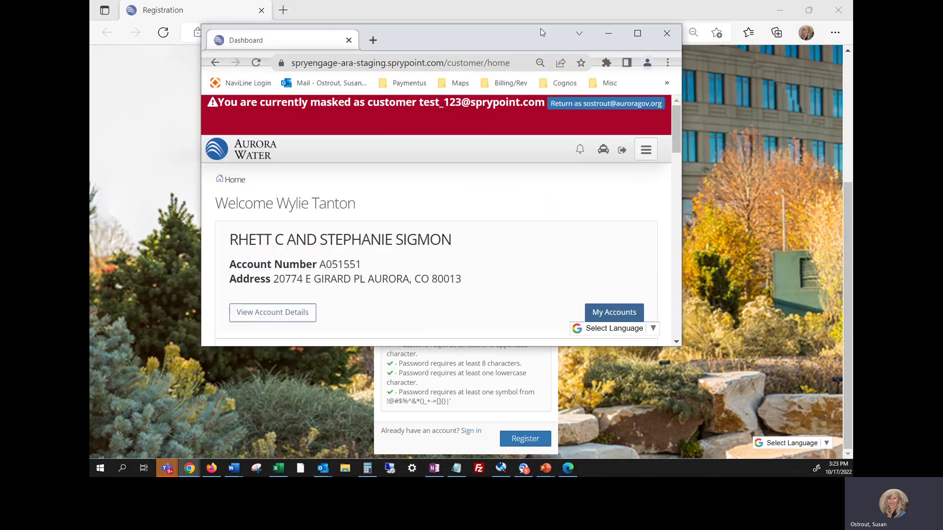
- Maximize the customer Dashboard and dismiss the guided tour's welcome message
{"action": "double_click", "coordinate": [632, 32]}
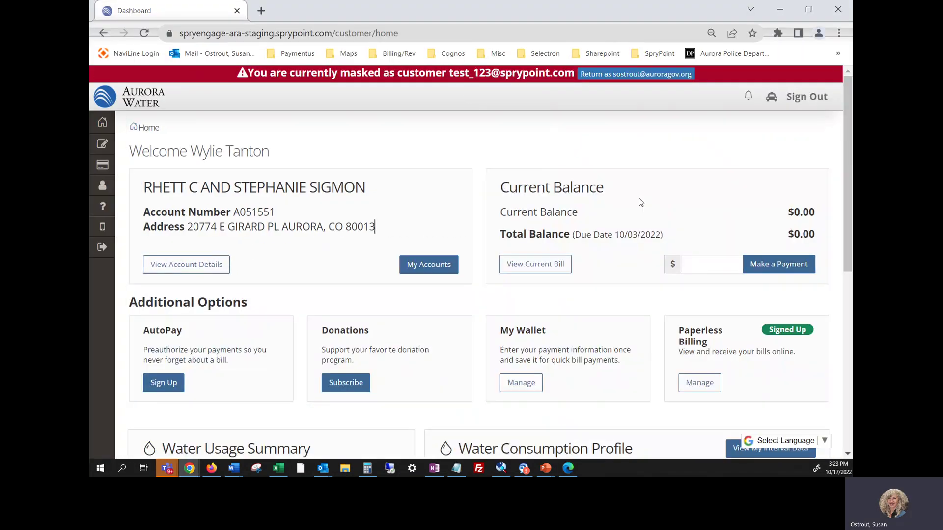
{"action": "left_click", "coordinate": [772, 99]}
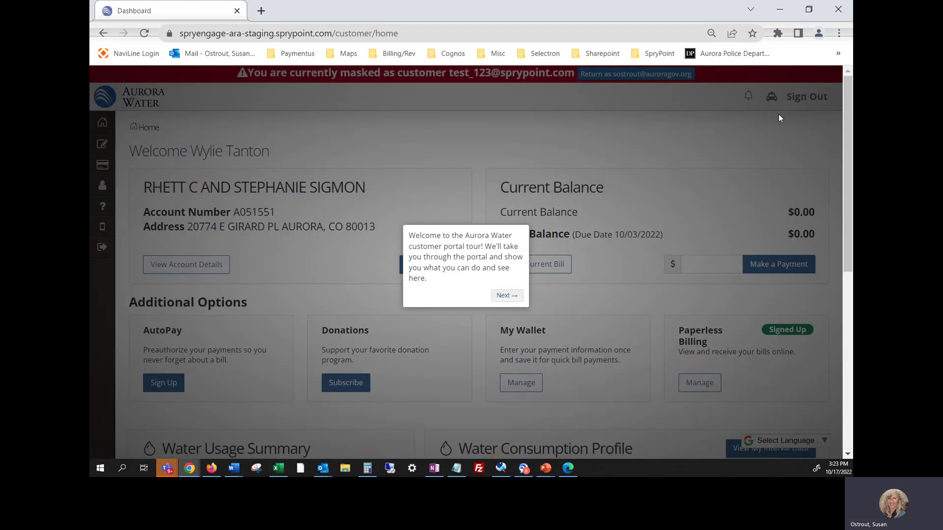
{"action": "left_click", "coordinate": [717, 176]}
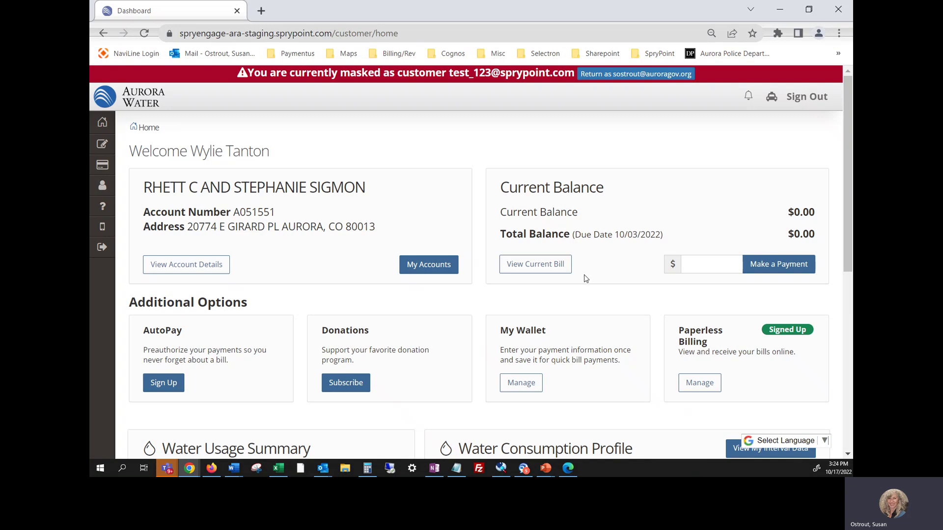
- Review the Water Usage Summary and Water Consumption Profile chart, then open the Customer Profile page
{"action": "key", "text": "ctrl+minus"}
{"action": "key", "text": "ctrl+minus"}
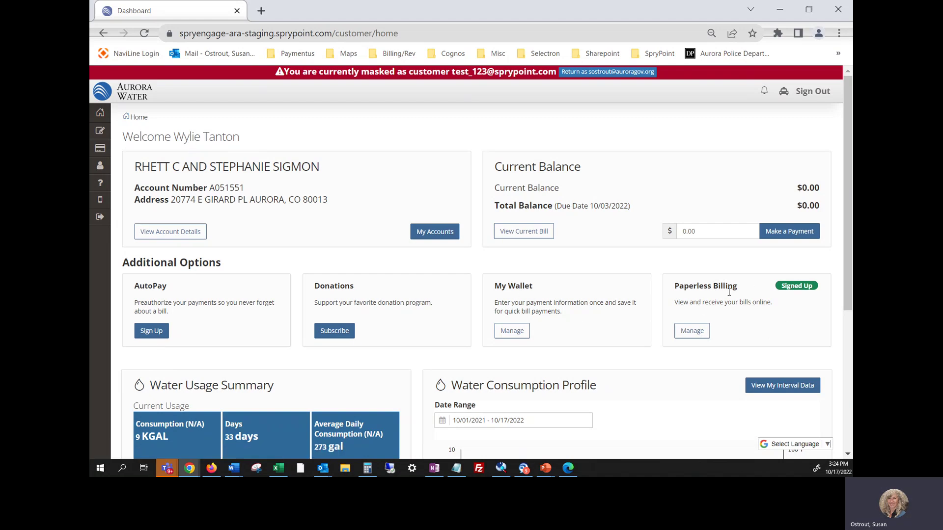
{"action": "scroll", "coordinate": [737, 305], "scroll_direction": "down", "scroll_amount": 1}
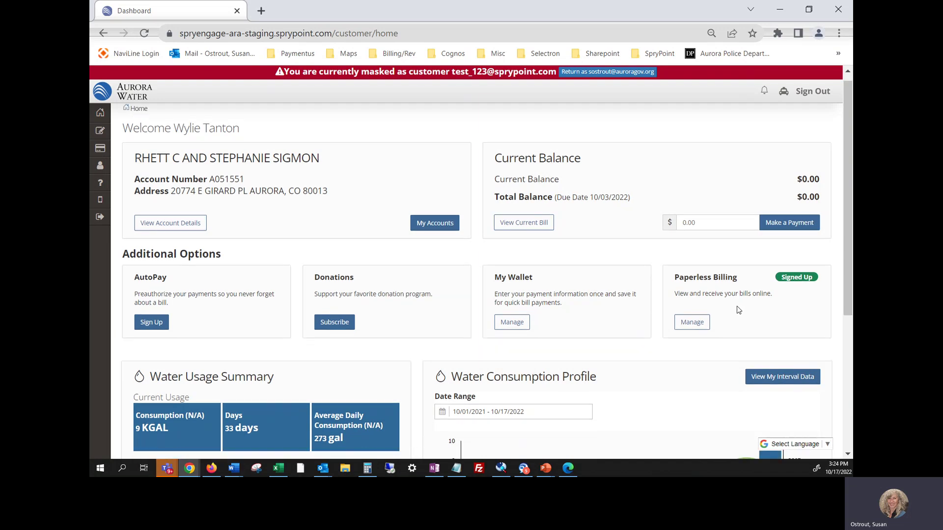
{"action": "scroll", "coordinate": [736, 305], "scroll_direction": "down", "scroll_amount": 3}
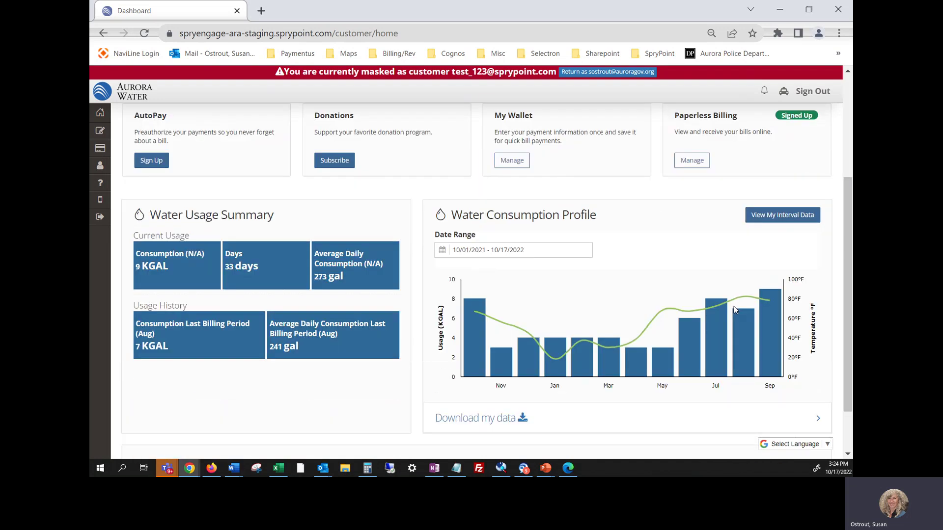
{"action": "scroll", "coordinate": [734, 306], "scroll_direction": "down", "scroll_amount": 1}
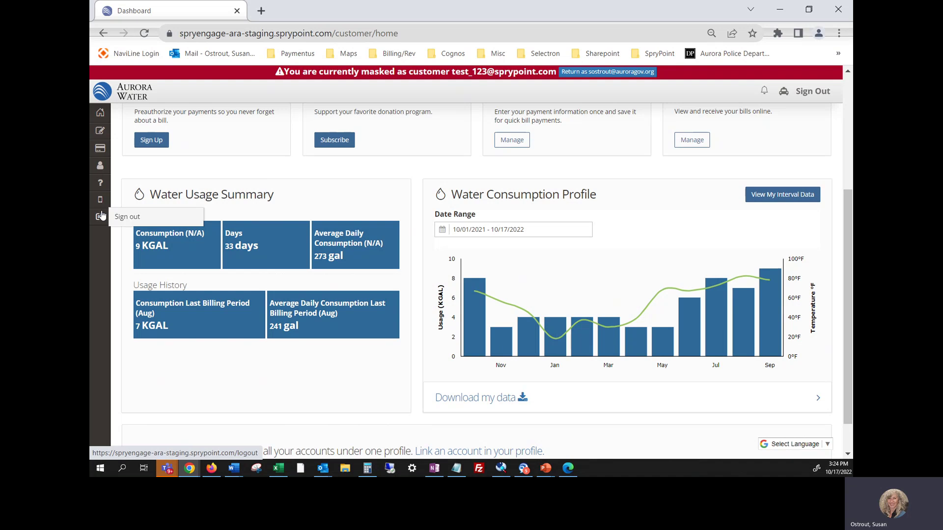
{"action": "left_click", "coordinate": [101, 169]}
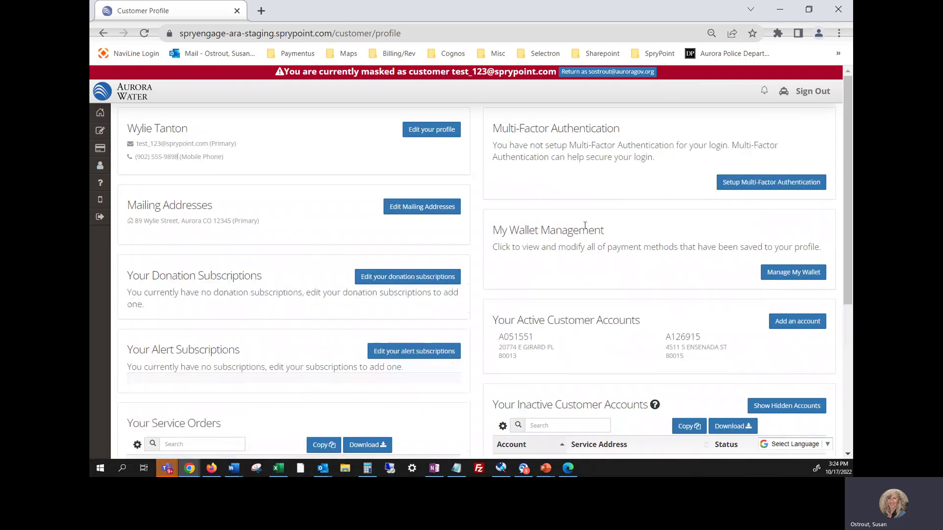
- Zoom out to view the full Customer Profile, then return to the Dashboard home page
{"action": "key", "text": "ctrl+minus"}
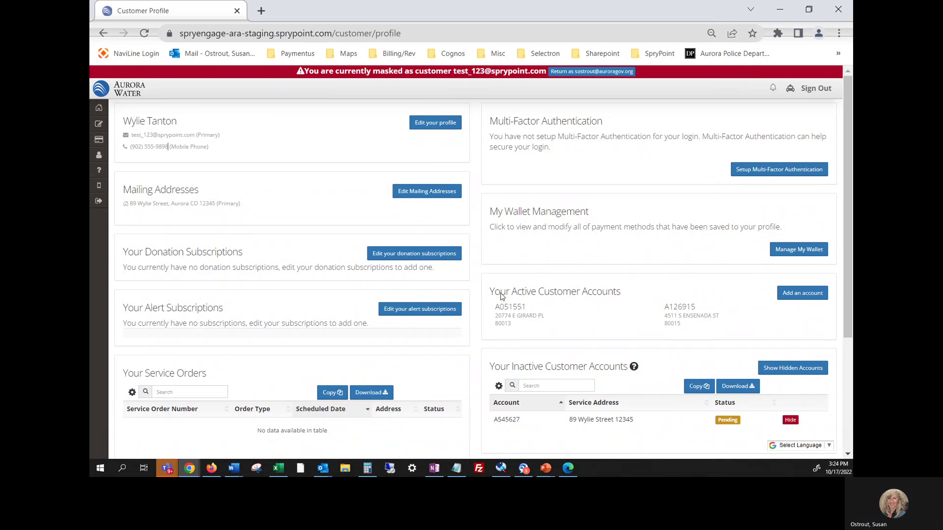
{"action": "left_click", "coordinate": [92, 103]}
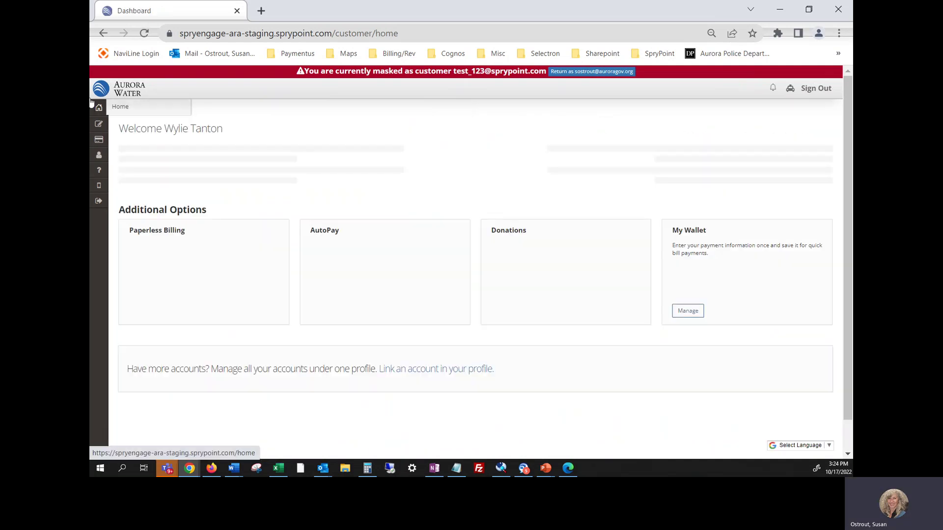